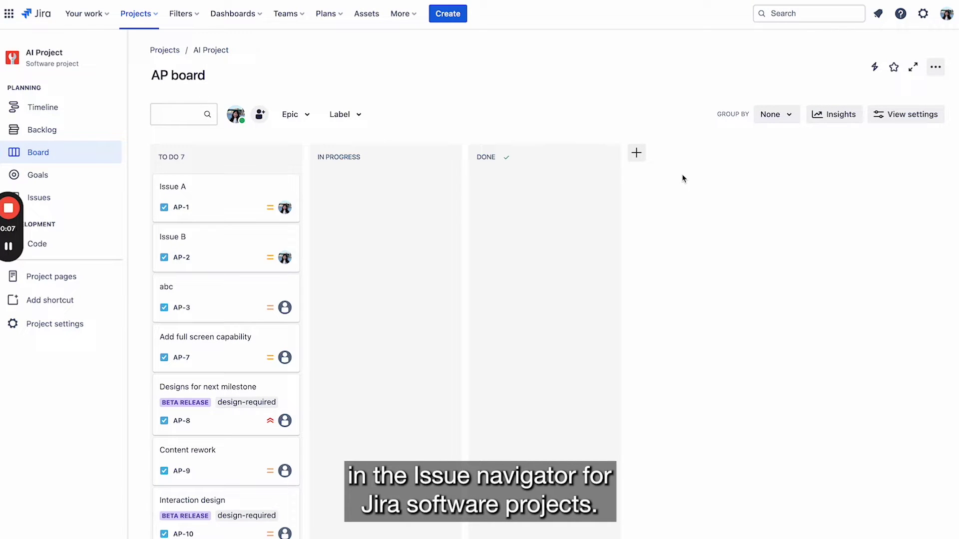
Run the AI search 'Issues assigned to me' on the issue list, leaving AP-1 and AP-2.
{"action": "left_click", "coordinate": [57, 201]}
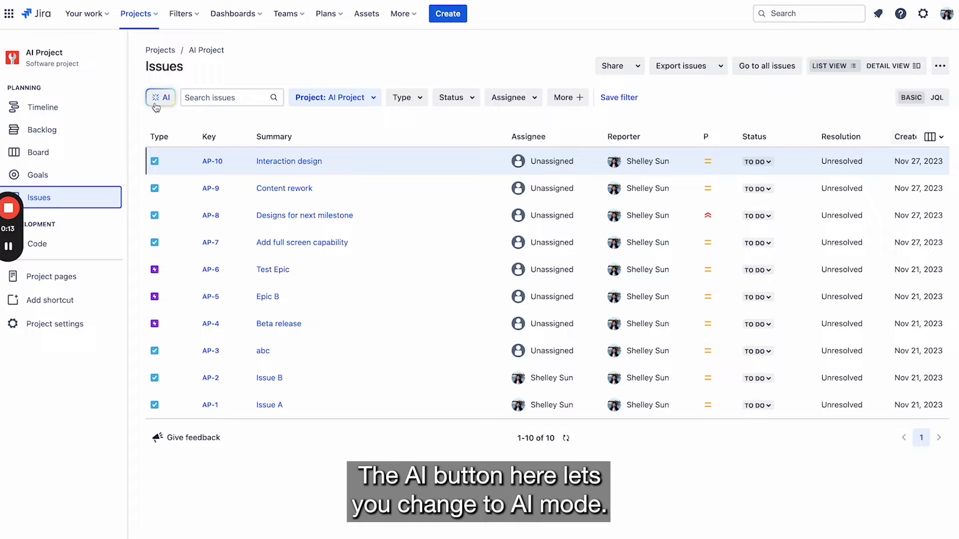
{"action": "left_click", "coordinate": [155, 103]}
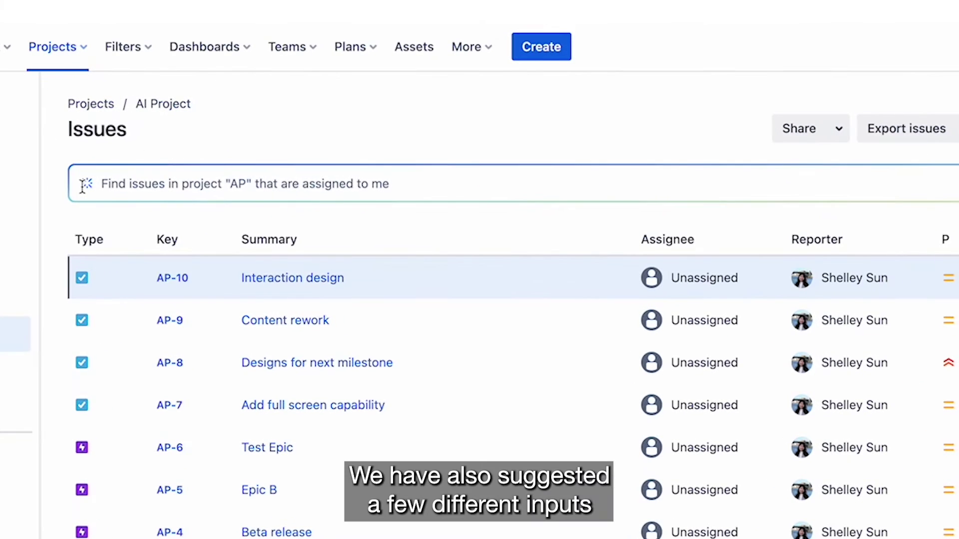
{"action": "type", "text": "Issues about"}
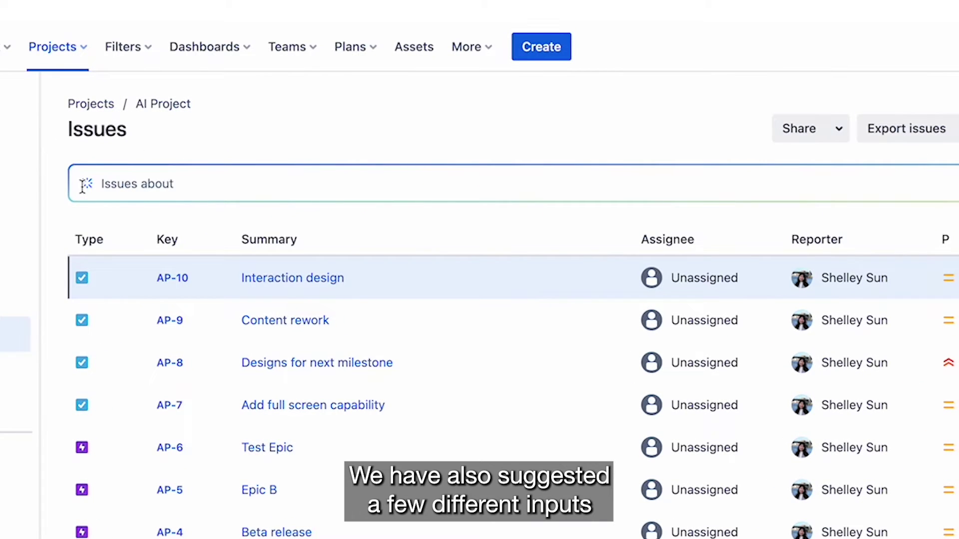
{"action": "type", "text": " pizza forest with status rolling"}
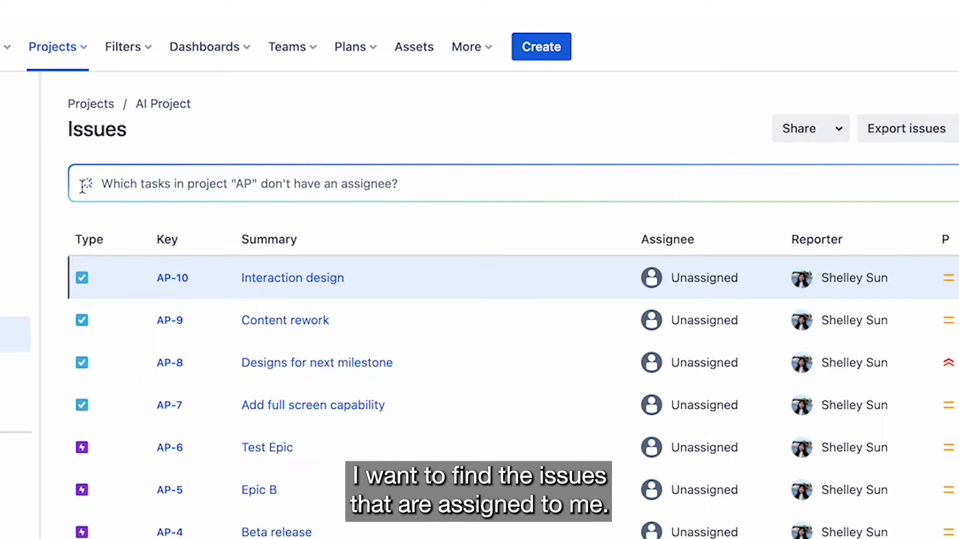
{"action": "type", "text": "Issues a"}
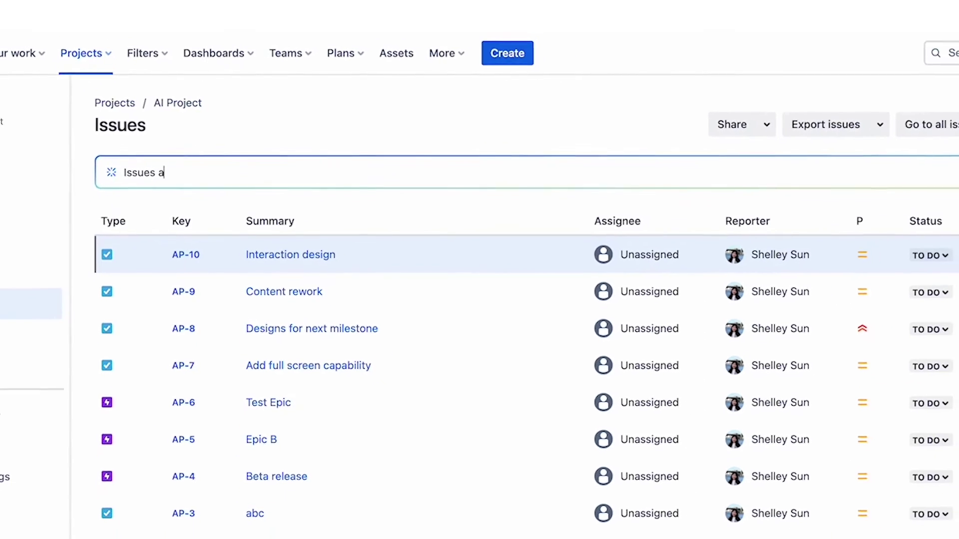
{"action": "type", "text": "ssigned "}
{"action": "type", "text": "to m"}
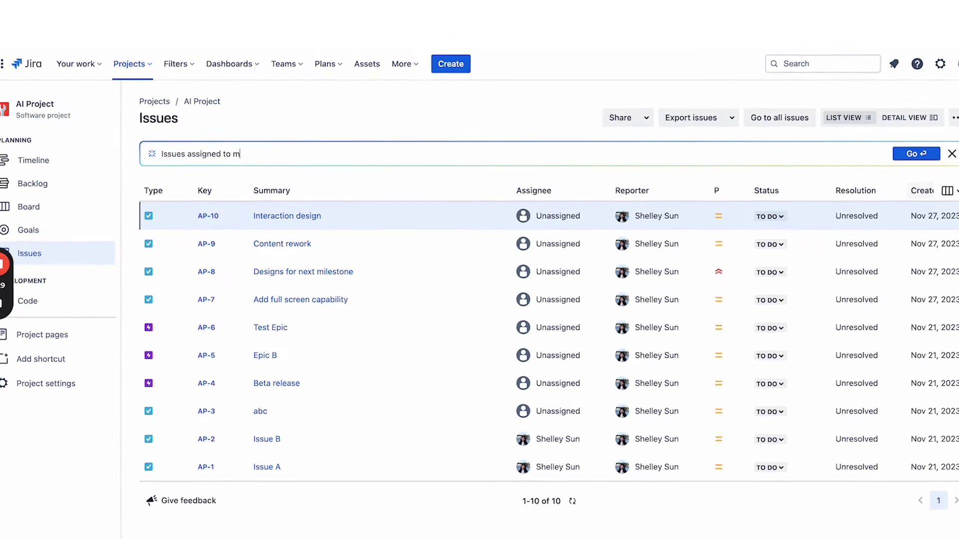
{"action": "type", "text": "e"}
{"action": "key", "text": "Return"}
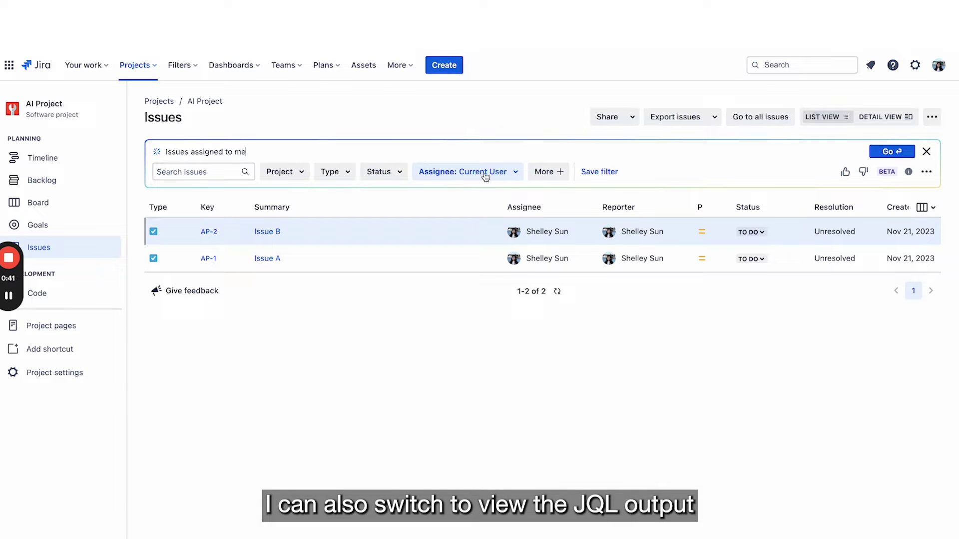
{"action": "left_click", "coordinate": [926, 171]}
Show the AI query as the JQL assignee = currentUser().
{"action": "left_click", "coordinate": [881, 197]}
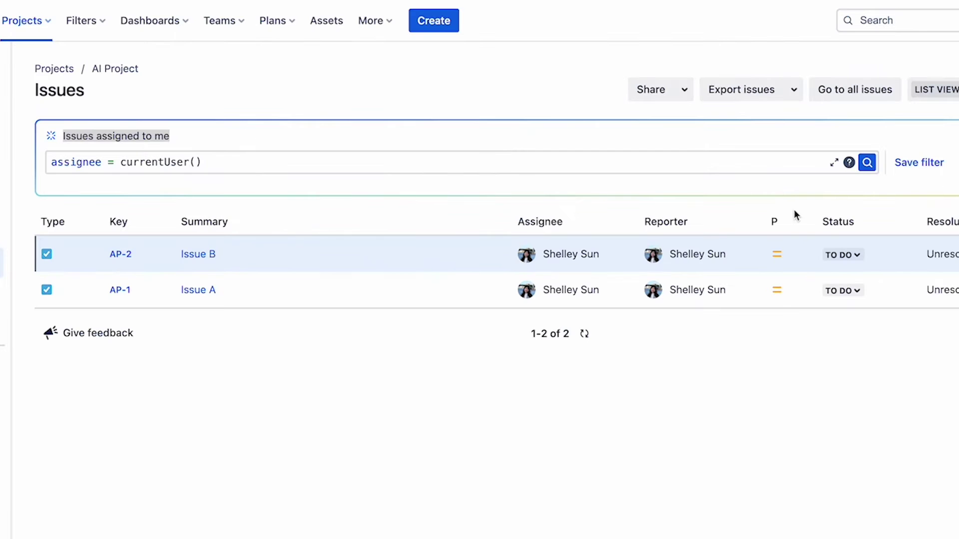
{"action": "type", "text": "is"}
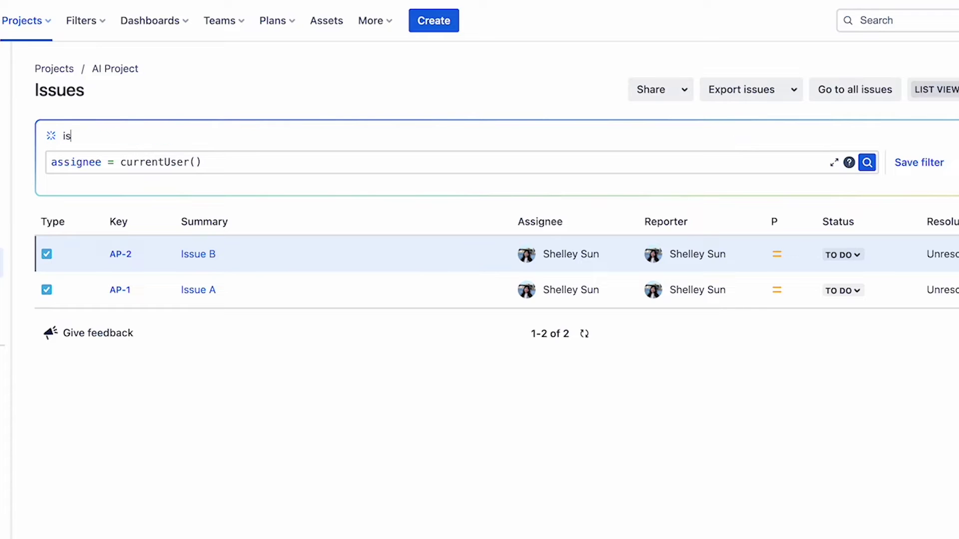
{"action": "type", "text": "sues i'm watching"}
Run the AI search 'issues i'm watching' and show the 36 results in Detail View.
{"action": "key", "text": "Return"}
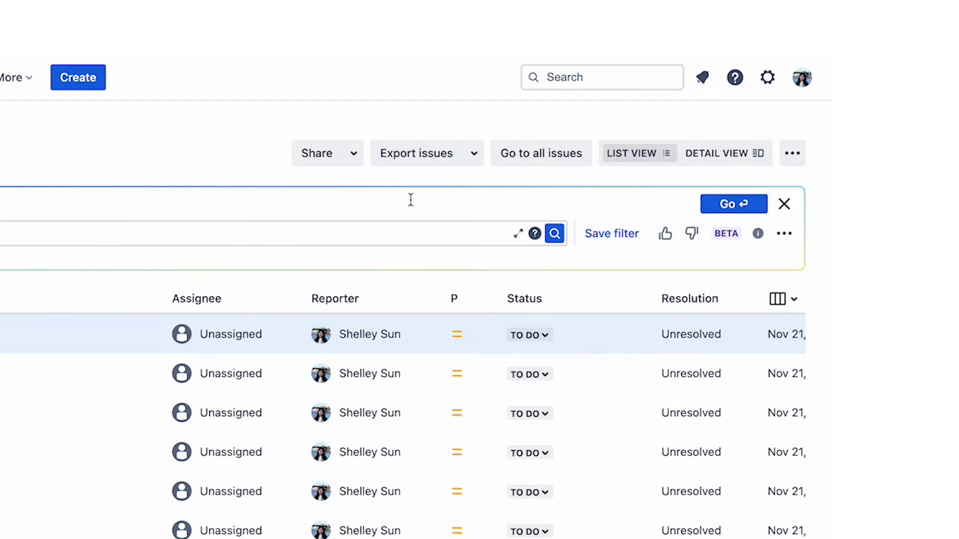
{"action": "left_click", "coordinate": [716, 155]}
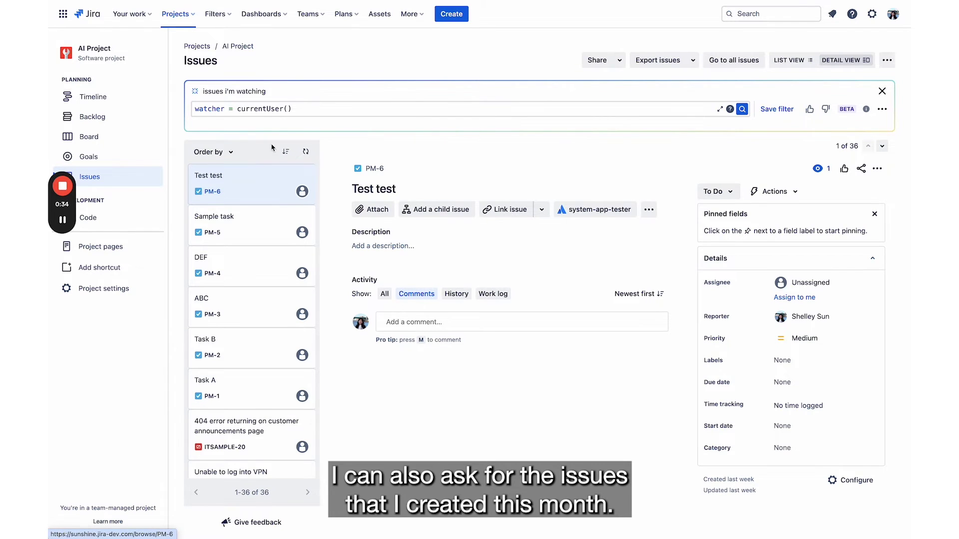
{"action": "left_click_drag", "start_coordinate": [229, 90], "coordinate": [341, 93]}
Run the AI search 'issues i created this month', returning 16 issues.
{"action": "key", "text": "BackSpace"}
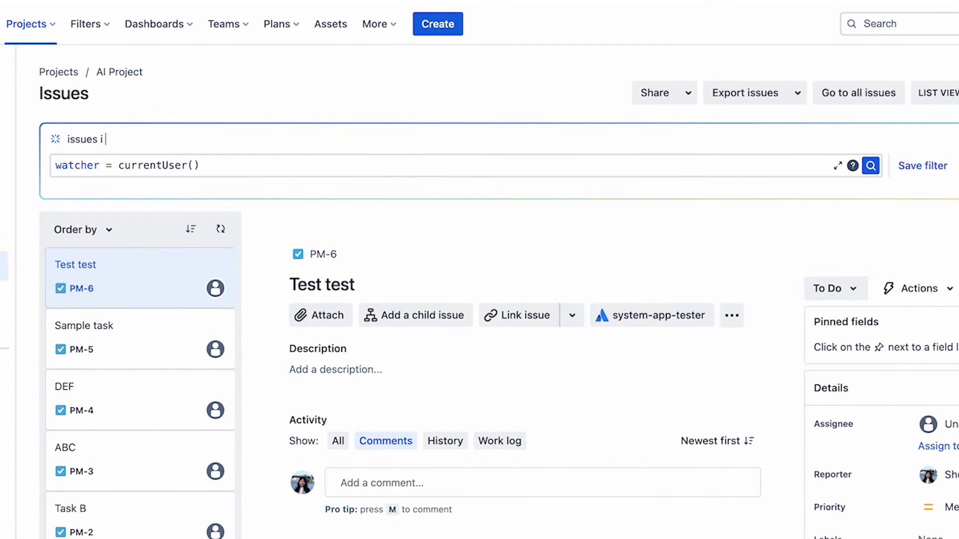
{"action": "type", "text": "created this mo"}
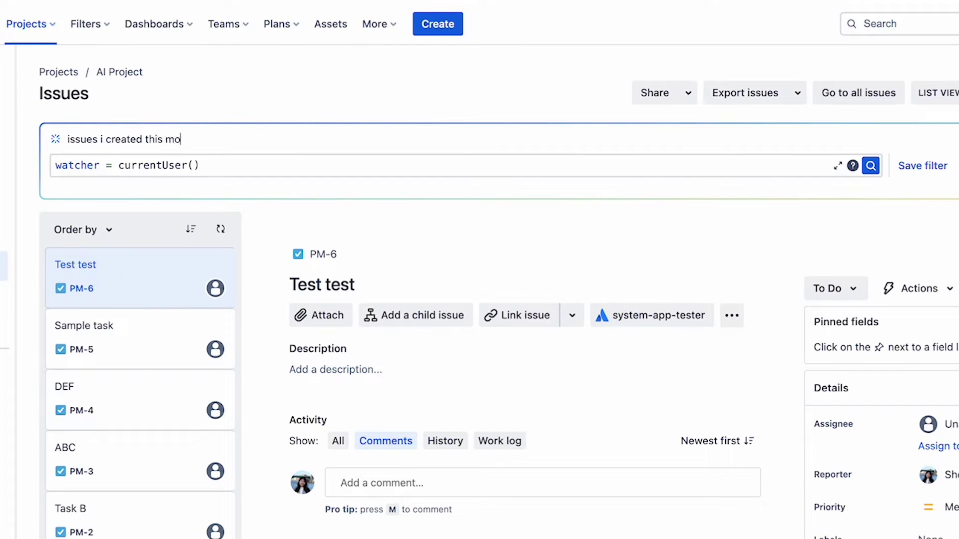
{"action": "type", "text": "nth"}
{"action": "key", "text": "Return"}
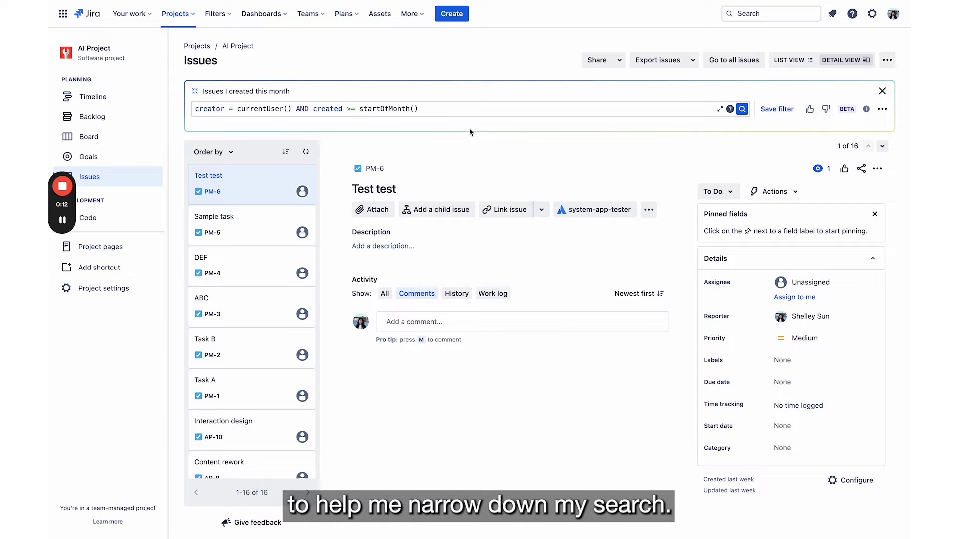
{"action": "triple_click", "coordinate": [317, 97]}
{"action": "type", "text": "is"}
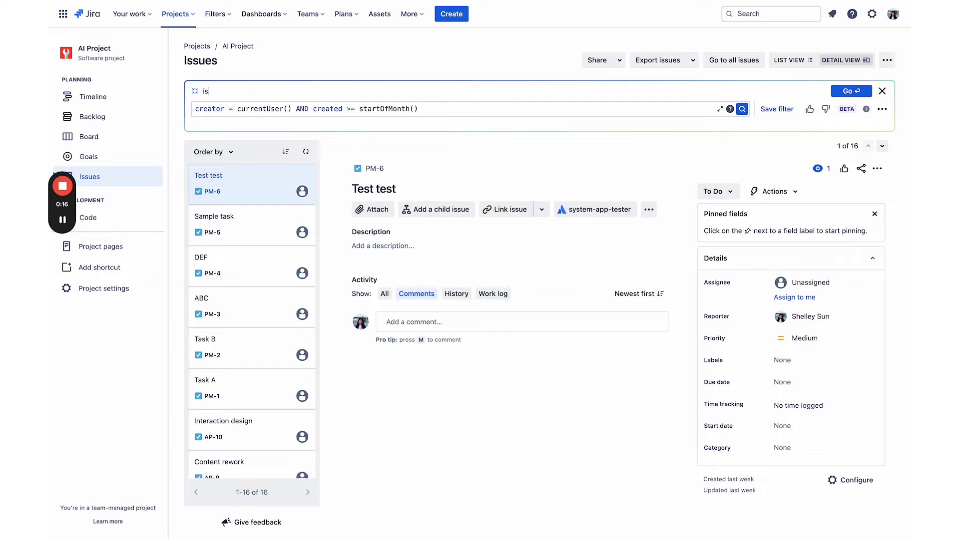
{"action": "type", "text": "sues "}
{"action": "type", "text": "that "}
{"action": "type", "text": "are "}
{"action": "type", "text": "incom"}
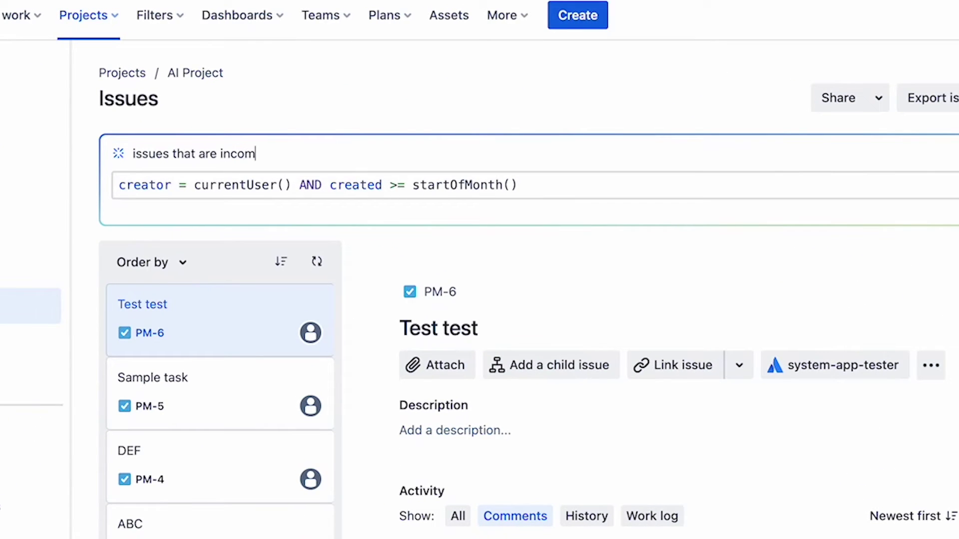
{"action": "type", "text": "plete, "}
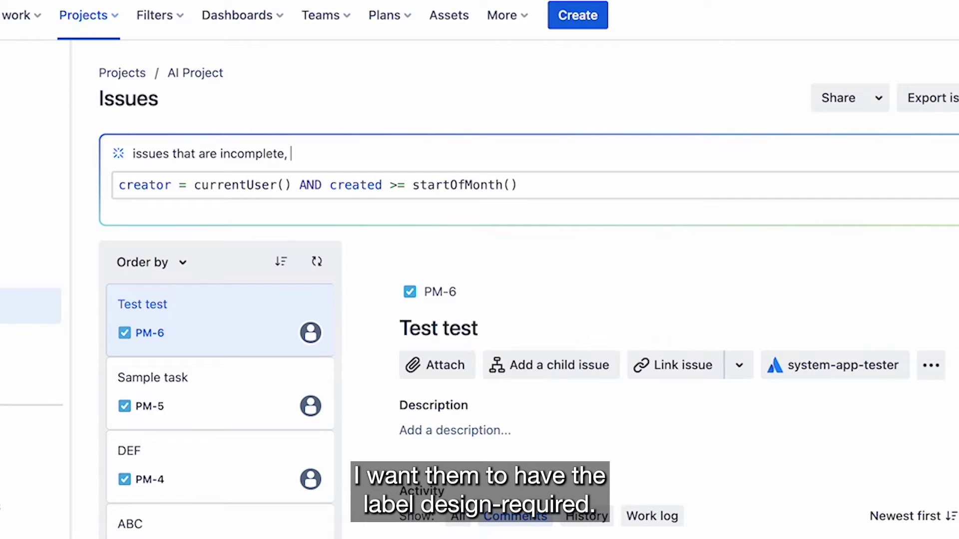
{"action": "type", "text": "labelled desig"}
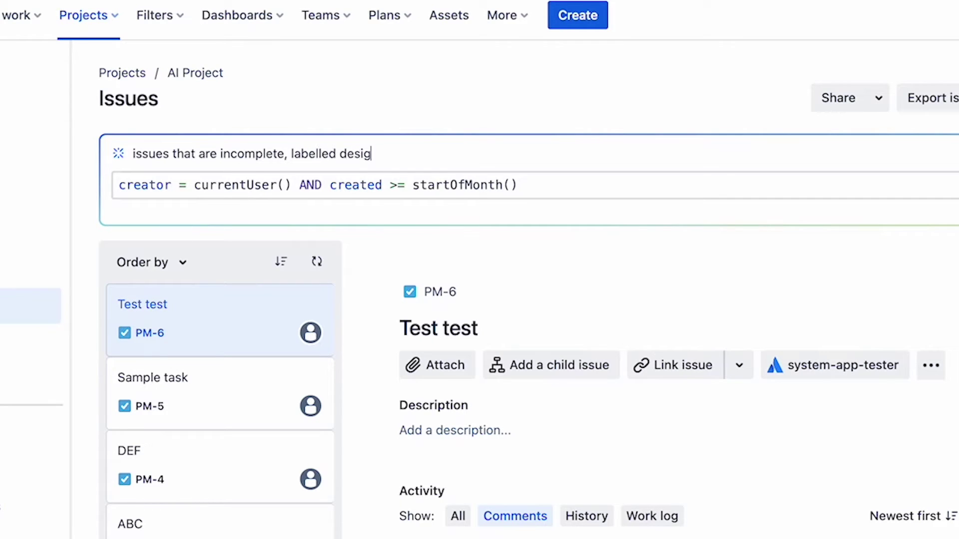
{"action": "type", "text": "n-required, "}
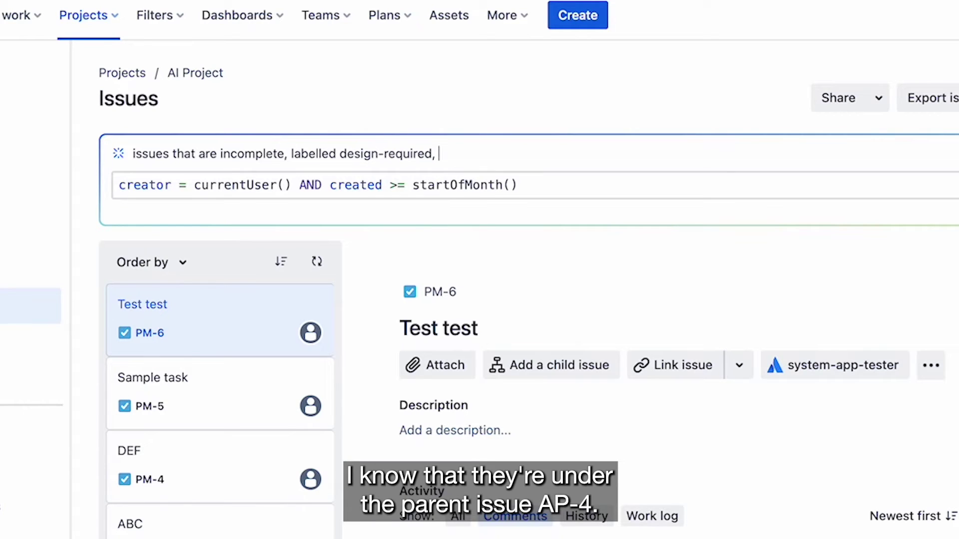
{"action": "type", "text": "h"}
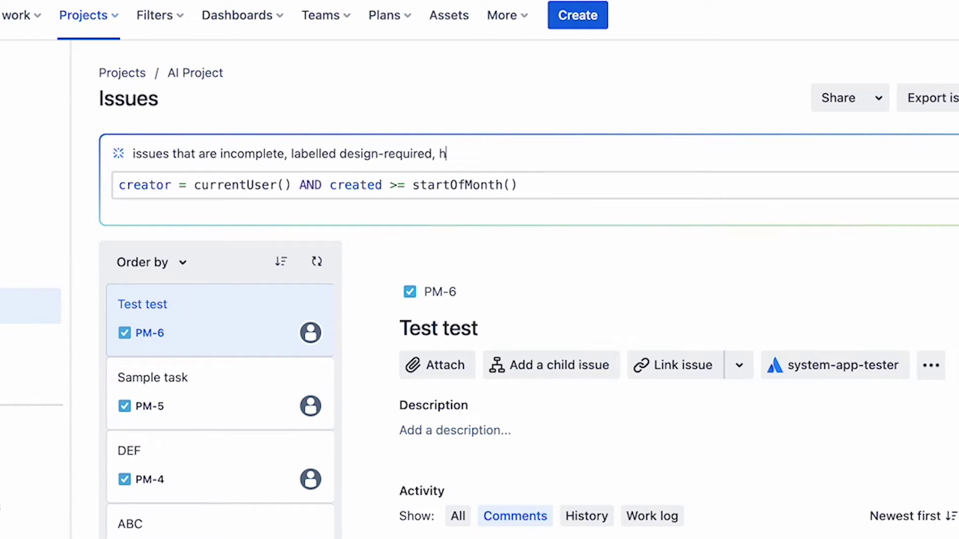
{"action": "type", "text": "ave a parent AP"}
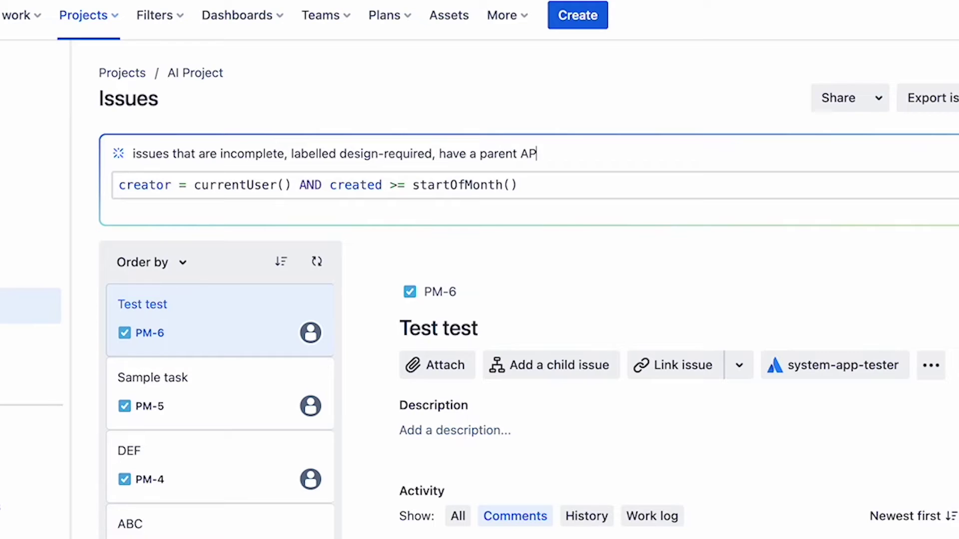
{"action": "type", "text": "-4,"}
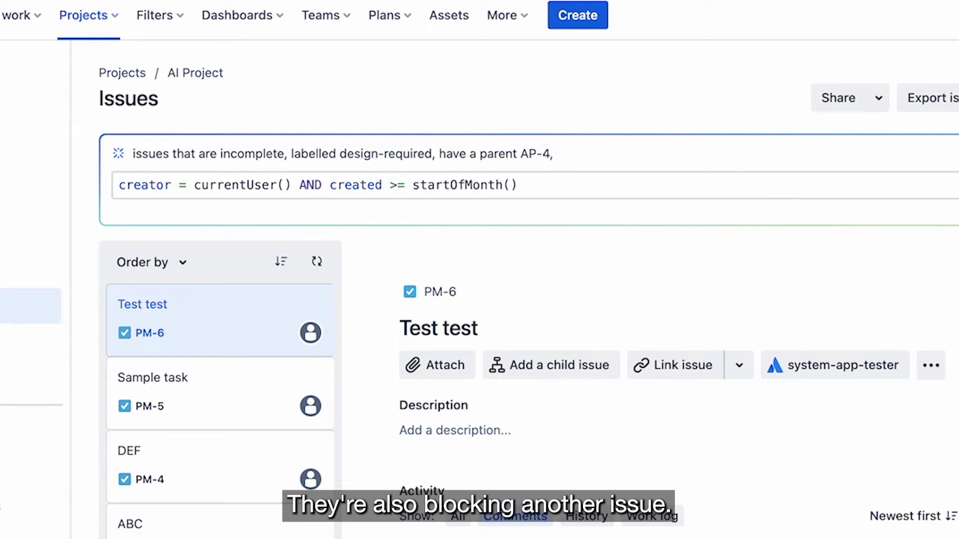
{"action": "type", "text": " blocks ano"}
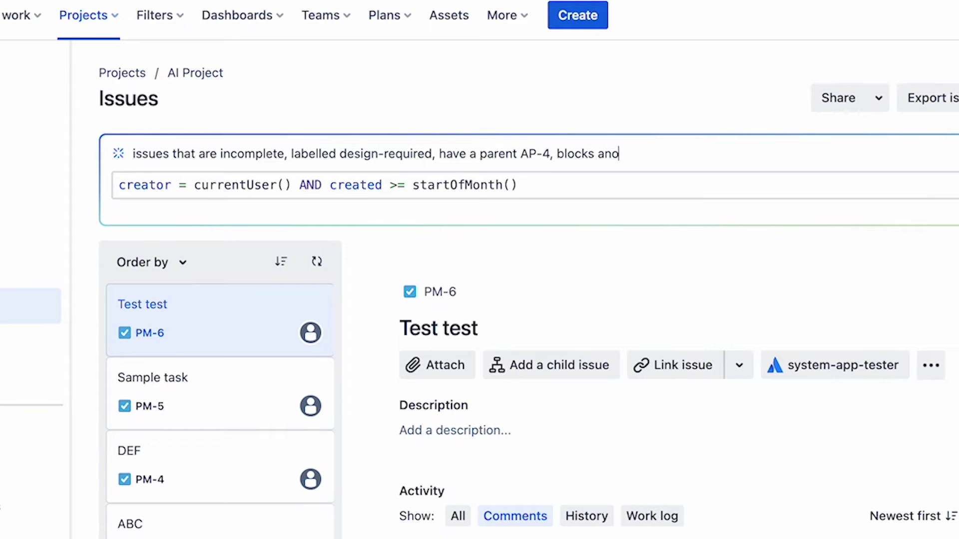
{"action": "type", "text": "ther issue, "}
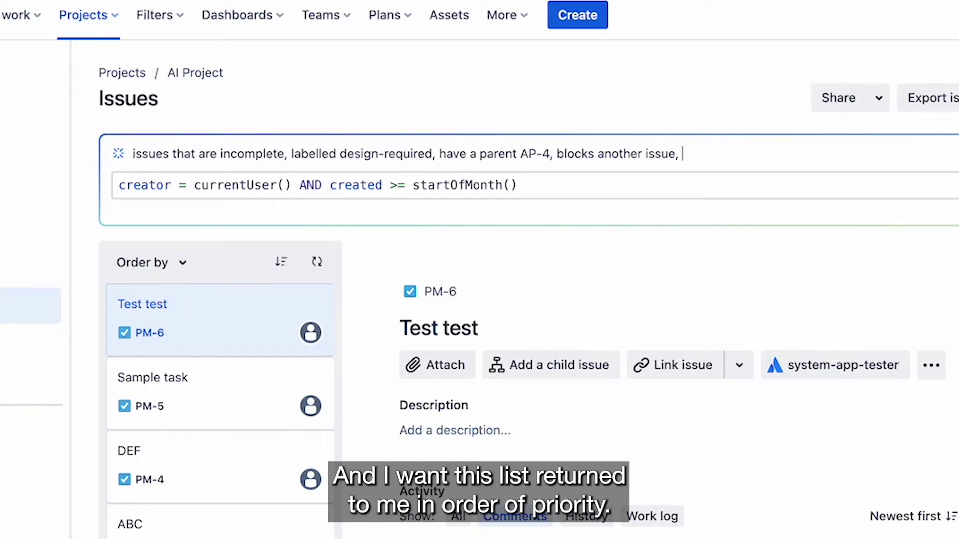
{"action": "type", "text": "order this by pr"}
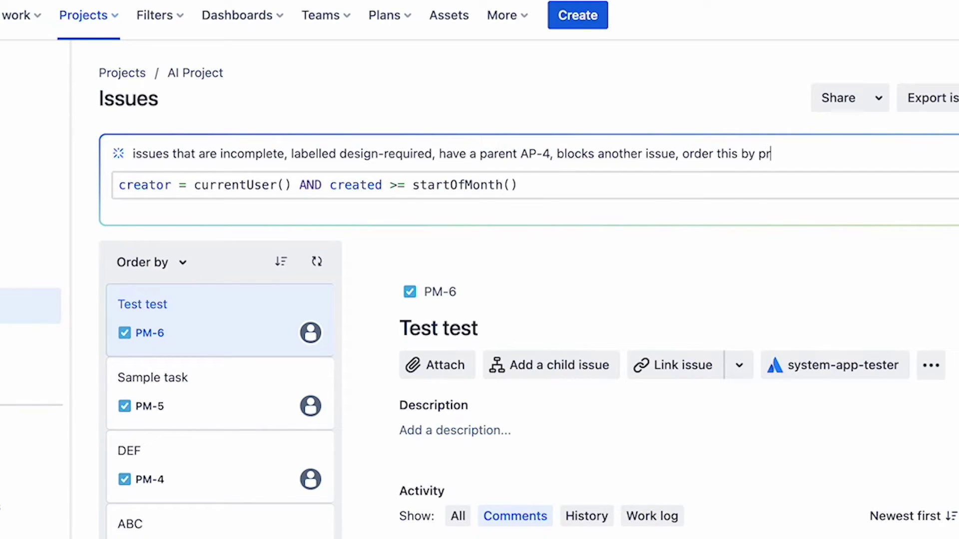
{"action": "type", "text": "iority"}
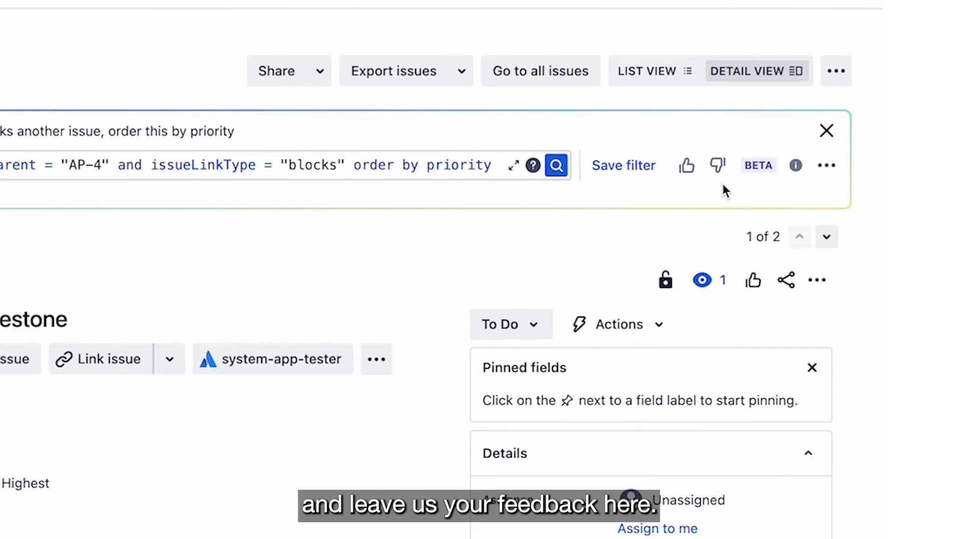
Send thumbs-up feedback 'This was a great result!' with the search input included.
{"action": "left_click", "coordinate": [687, 167]}
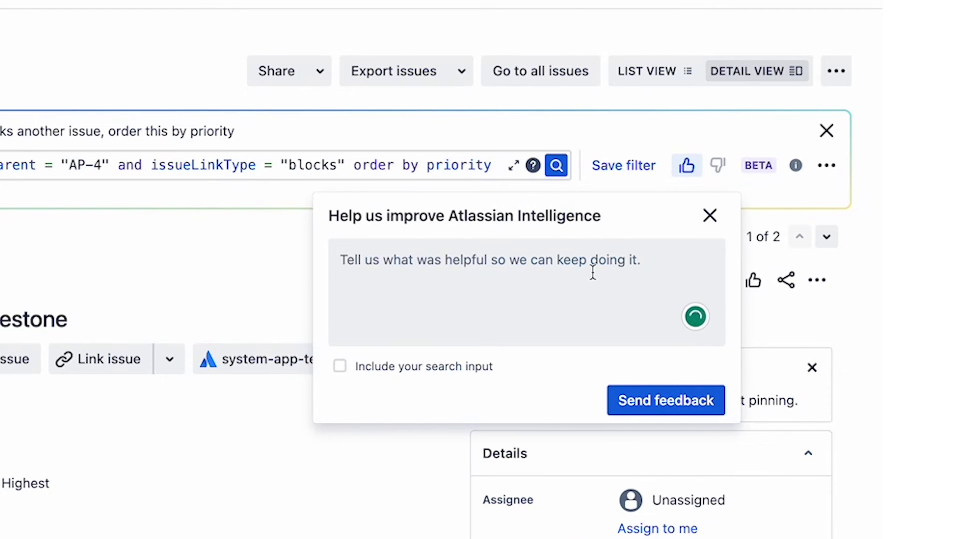
{"action": "type", "text": "This was a great "}
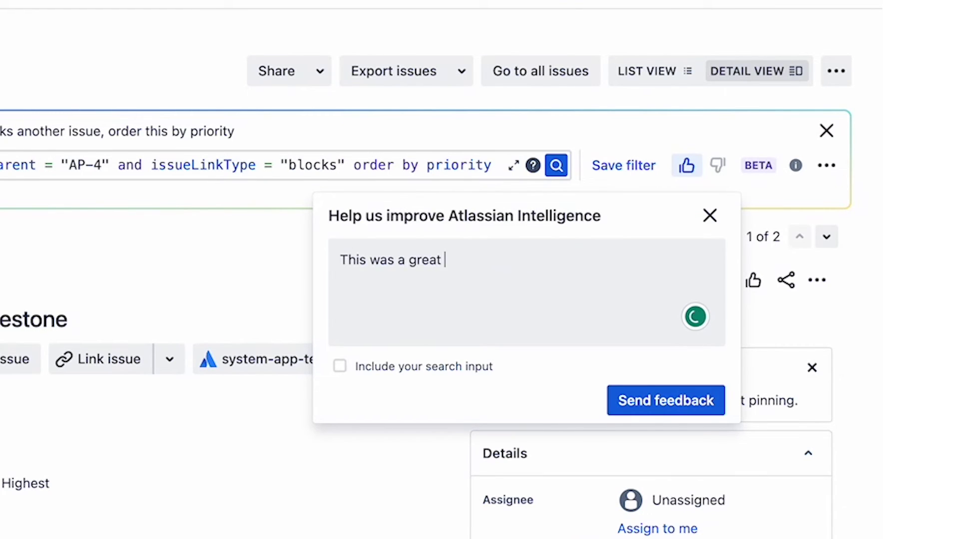
{"action": "type", "text": "result!"}
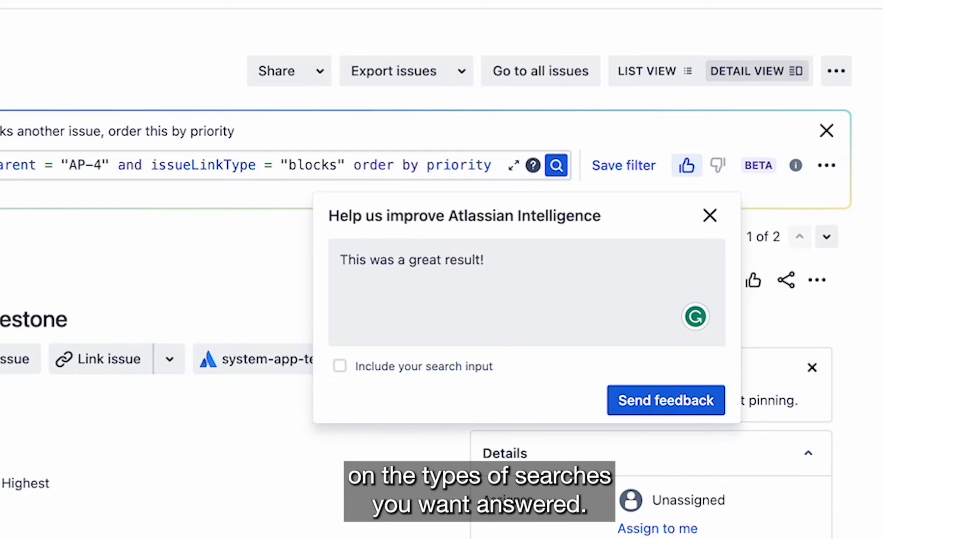
{"action": "left_click", "coordinate": [487, 355]}
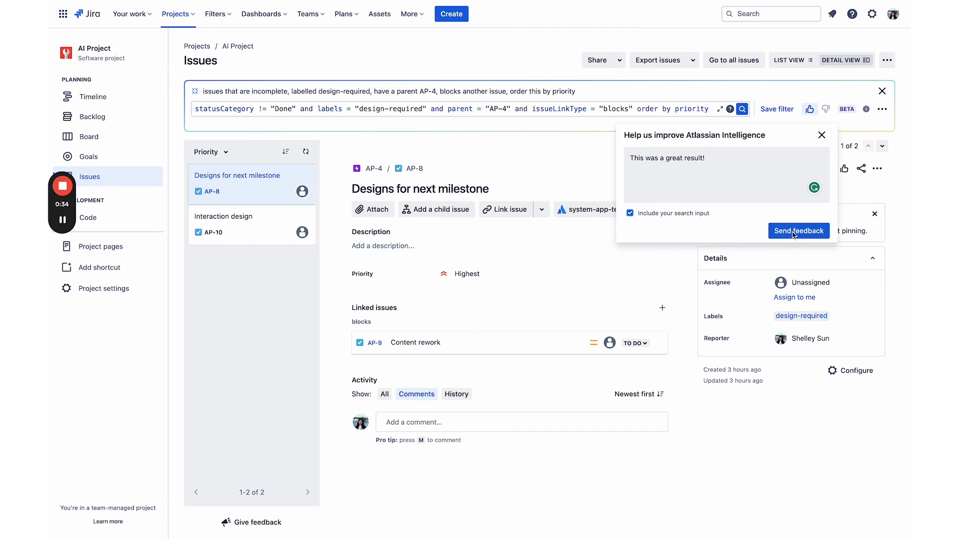
{"action": "left_click", "coordinate": [793, 234]}
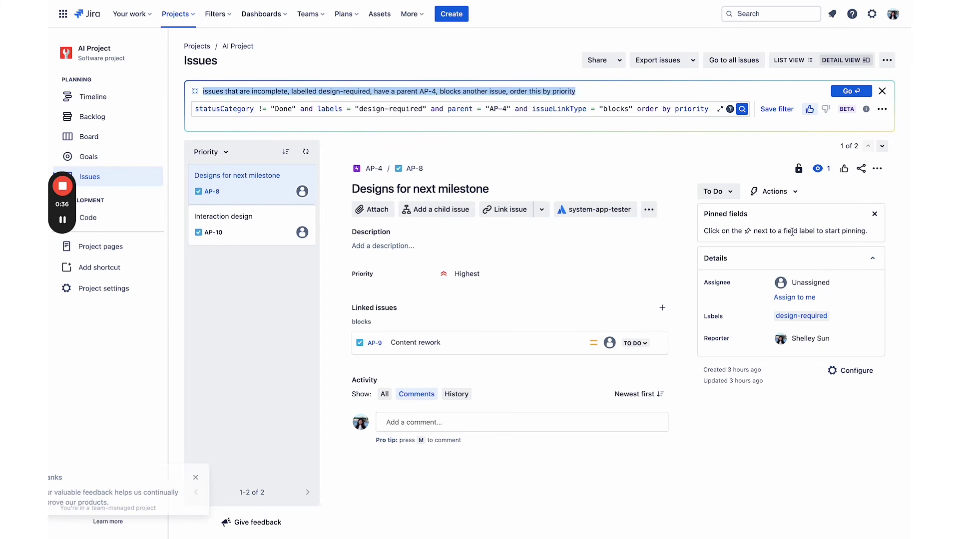